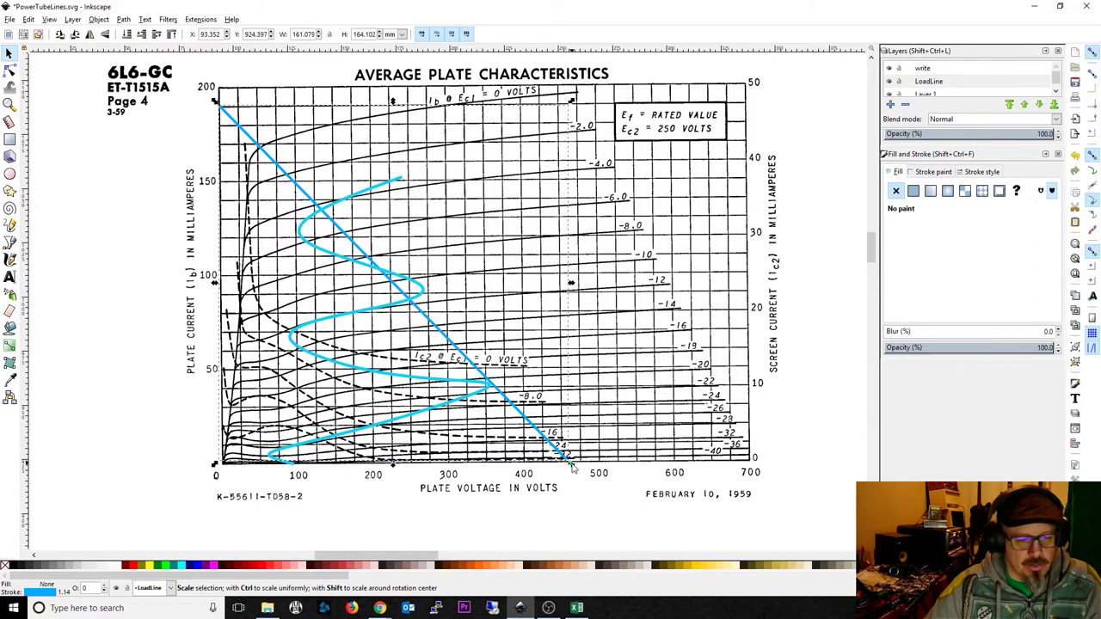
- Reshape the straight load line to run from about 120 mA plate current to about 515 V plate voltage
drag(572, 464, 611, 467)
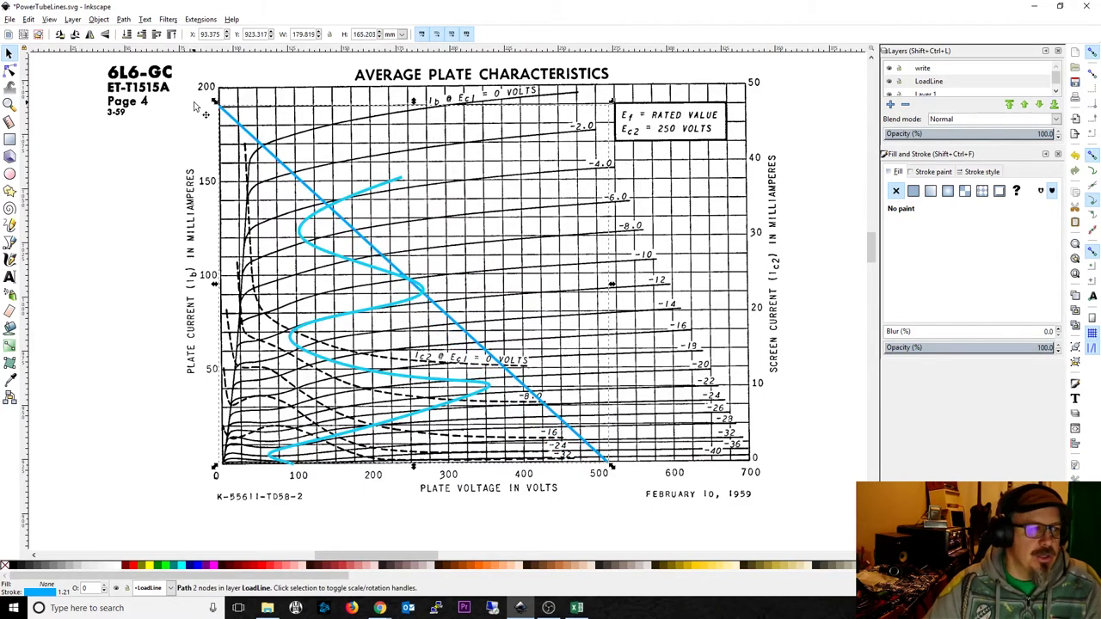
drag(212, 101, 226, 242)
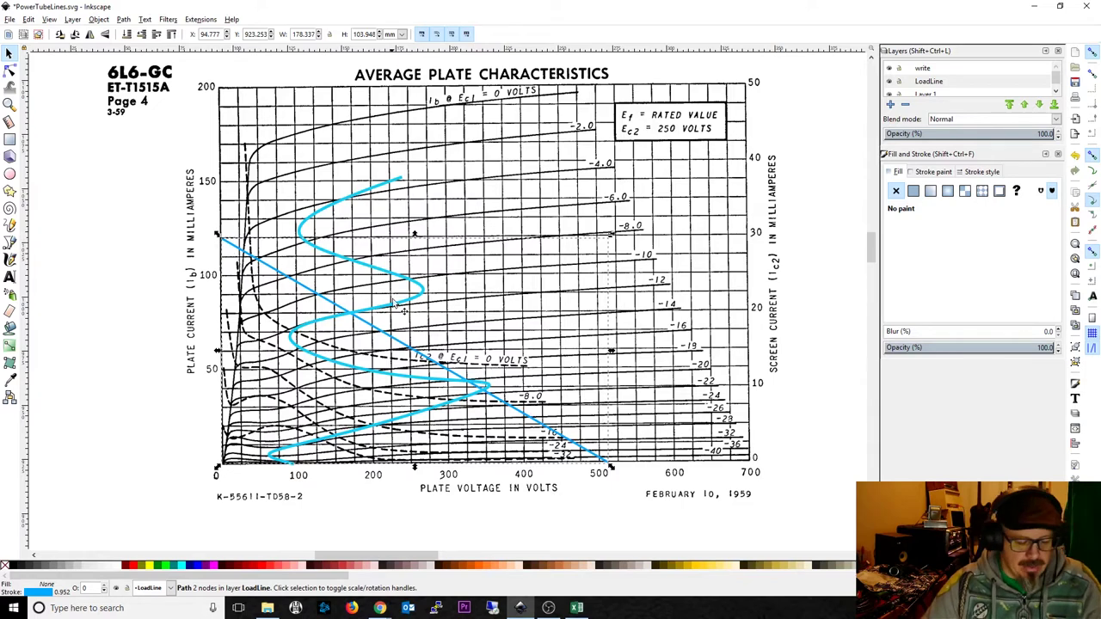
- Switch to the 6L6GC data sheet in Chrome and examine the maximum ratings and the push-pull operating values for two tubes
key(alt+Tab)
key(alt+Tab)
key(alt+Tab)
key(alt+Tab)
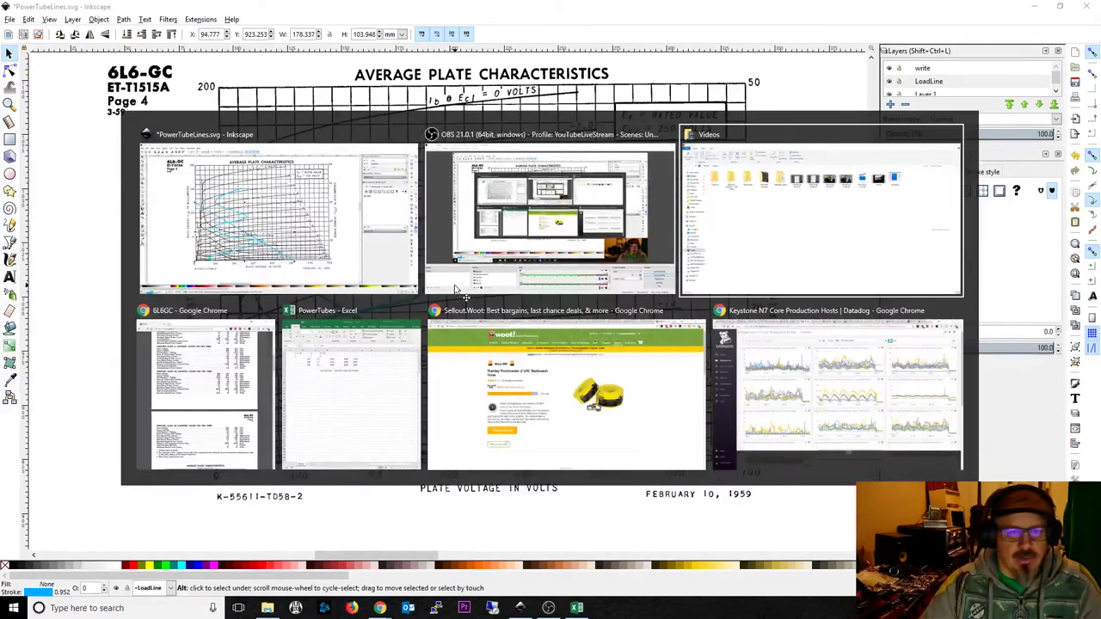
key(alt+Tab)
key(alt+Tab)
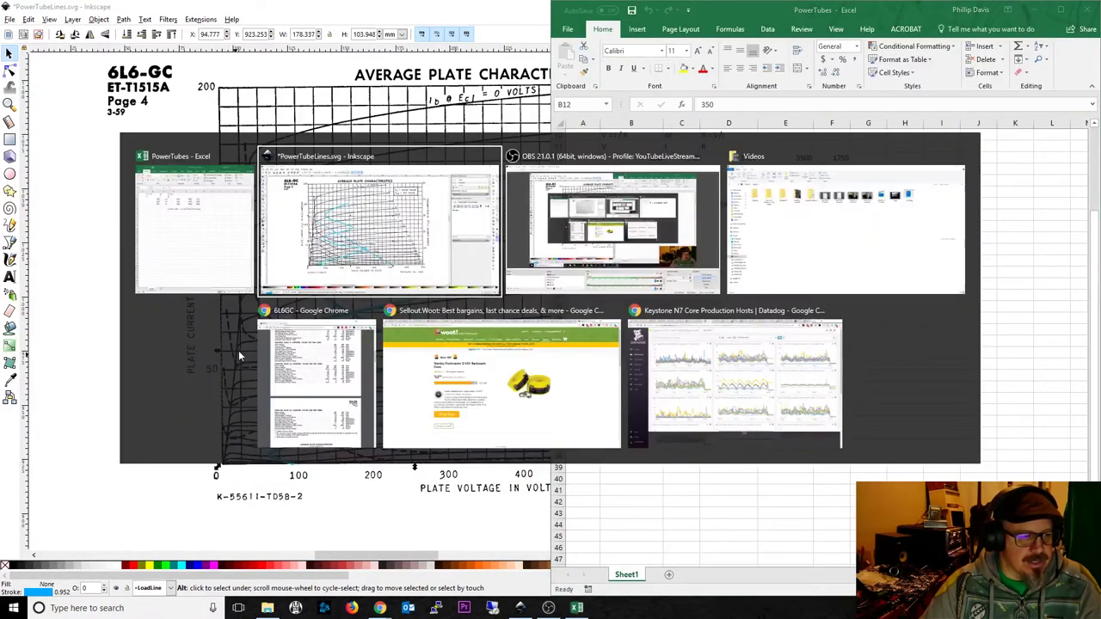
scroll(265, 343, up, 10)
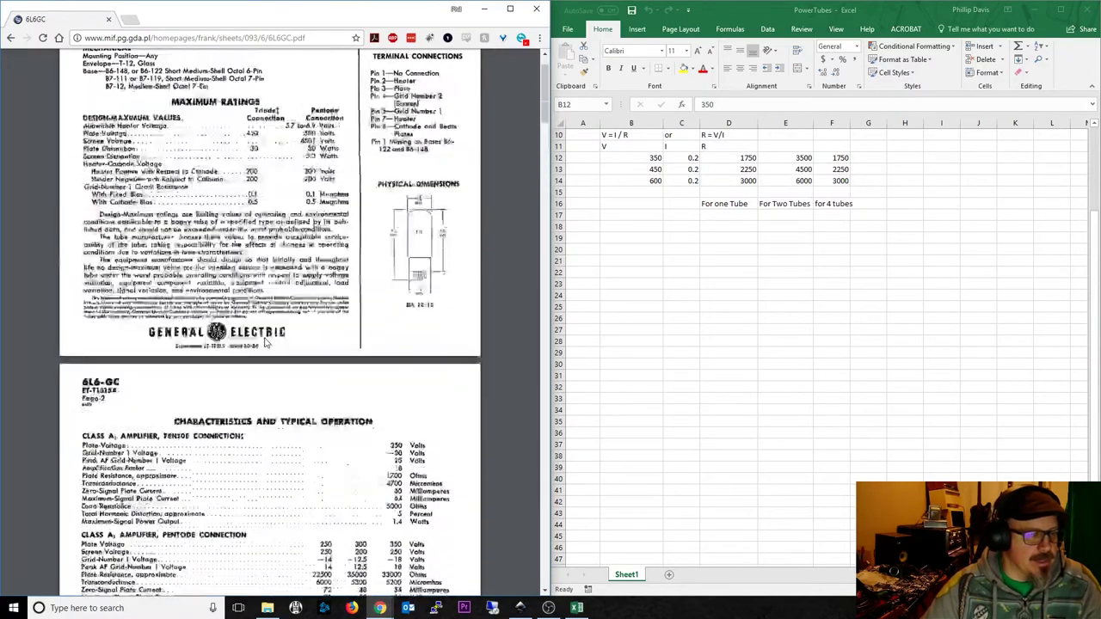
scroll(234, 311, down, 1)
scroll(258, 297, down, 4)
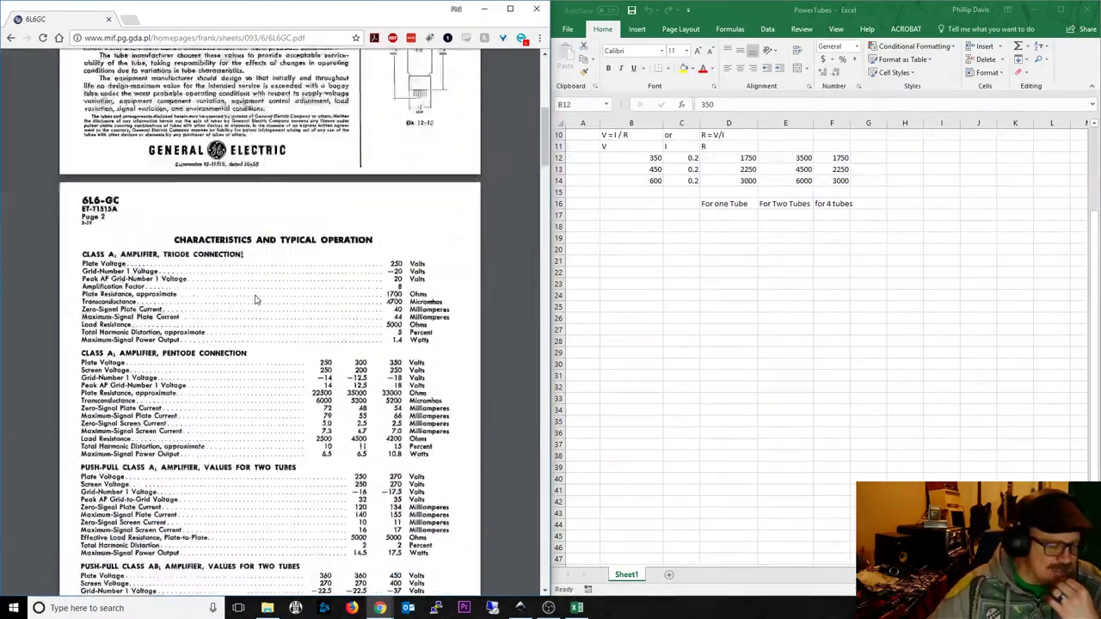
scroll(177, 254, up, 3)
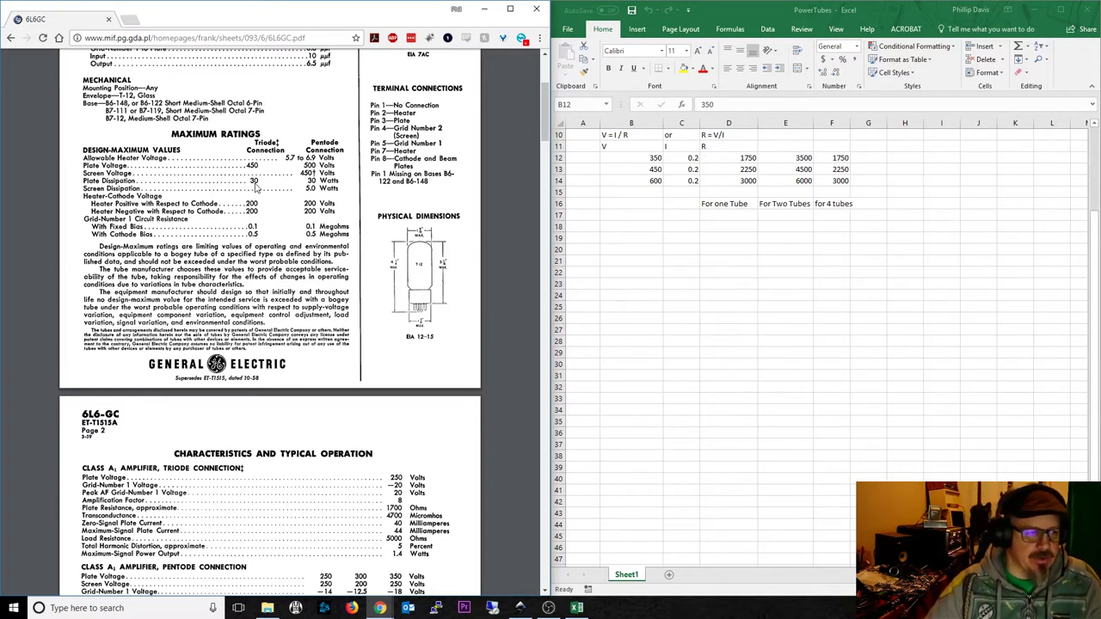
scroll(255, 187, down, 5)
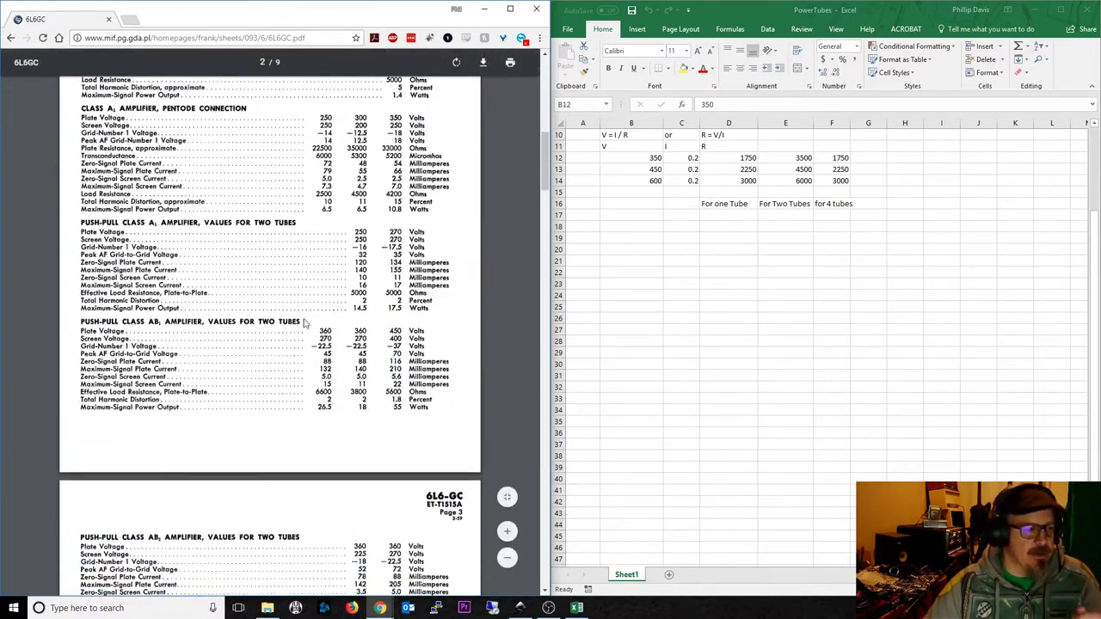
scroll(267, 318, down, 1)
scroll(335, 230, down, 1)
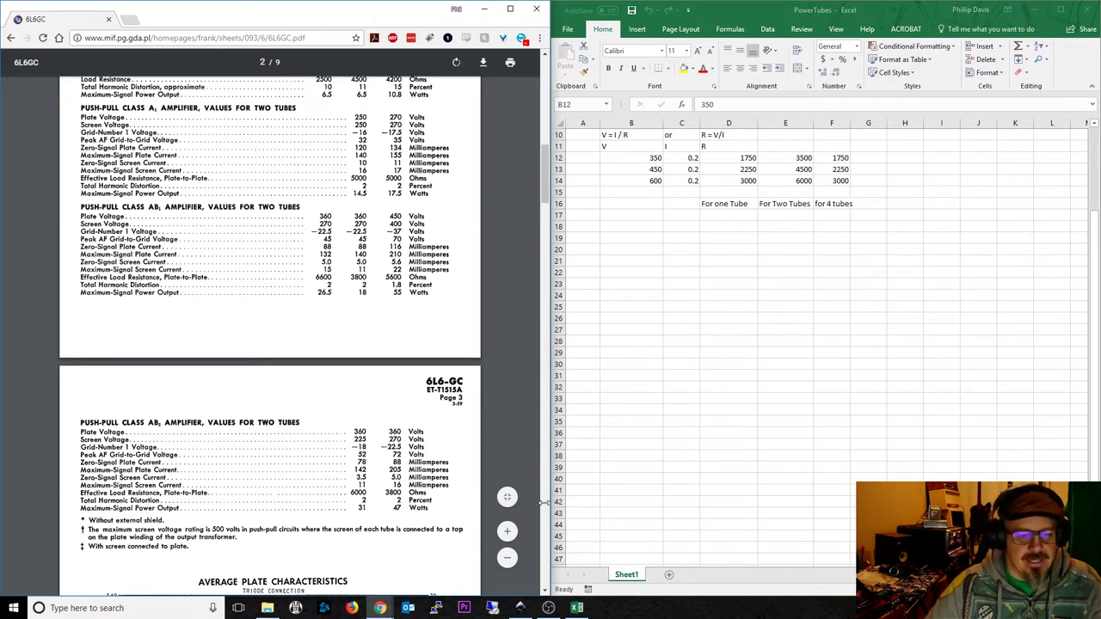
- Switch back to the Inkscape drawing and reshape the load line to run from 200 mA to about 450 V
click(521, 609)
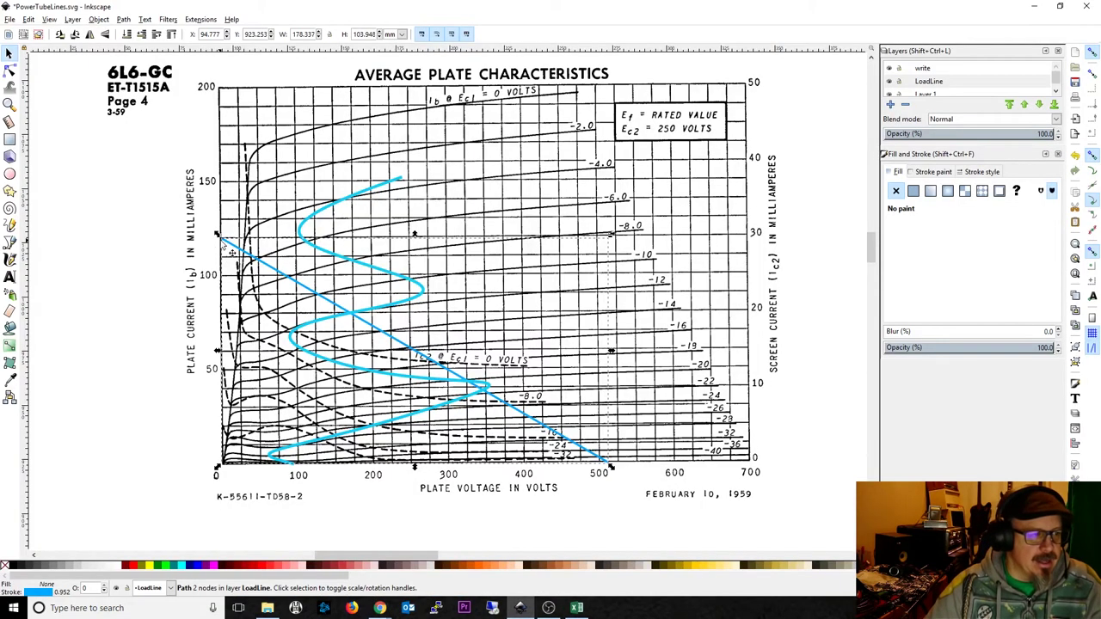
drag(219, 237, 219, 87)
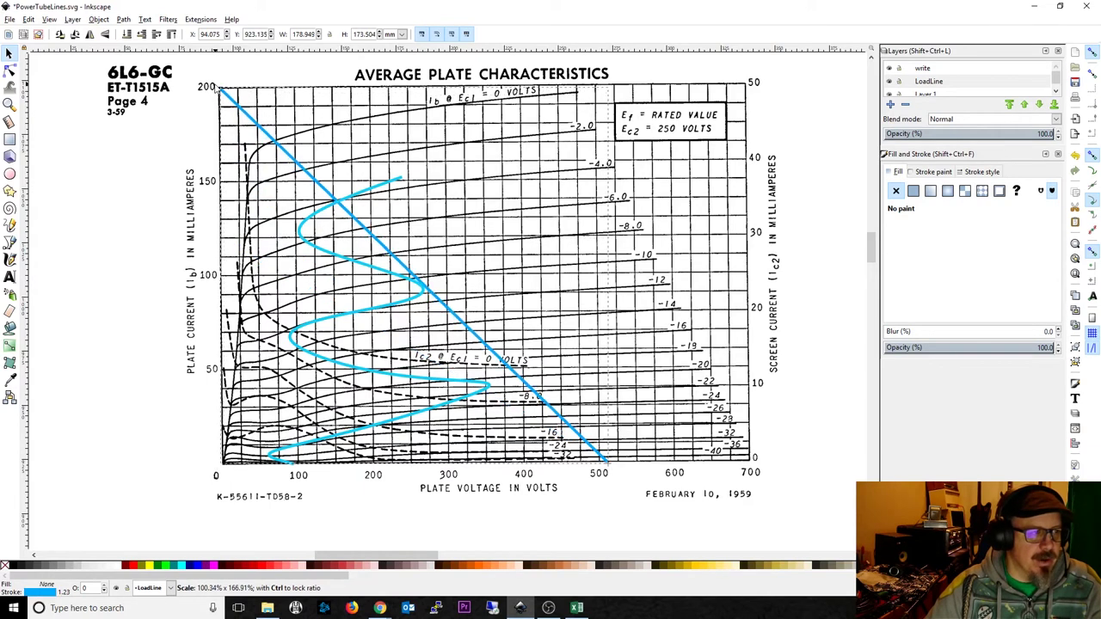
drag(610, 466, 566, 467)
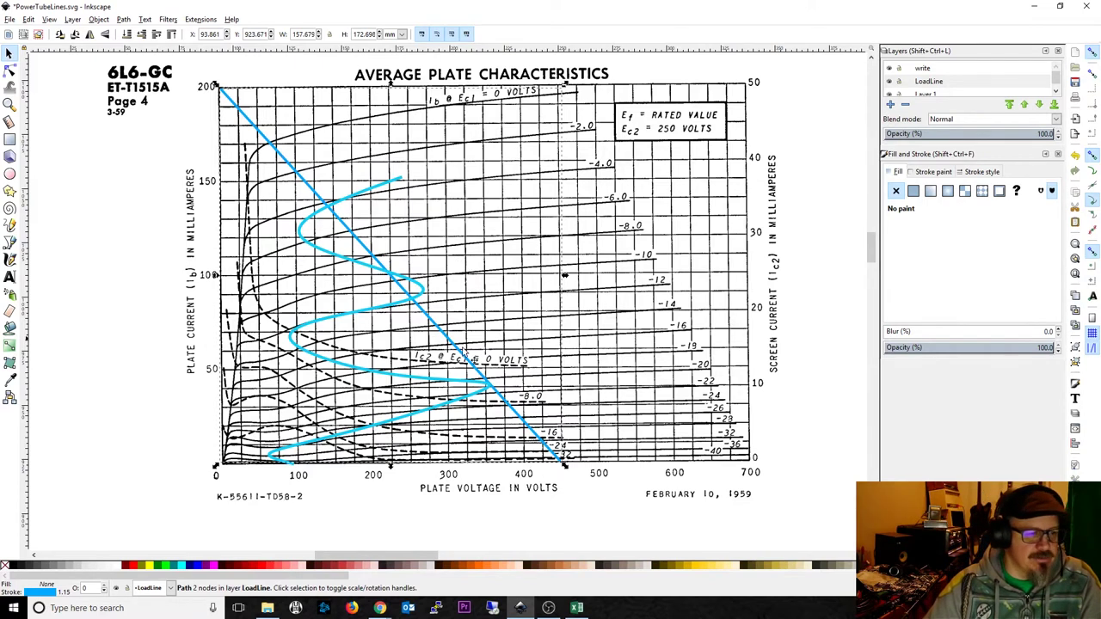
- Move the light-blue wavy curve slightly up and left against the load line, and scale it down to about 72 by 115 mm
mouse_move(286, 454)
mouse_down()
mouse_move(232, 456)
mouse_move(293, 439)
mouse_up()
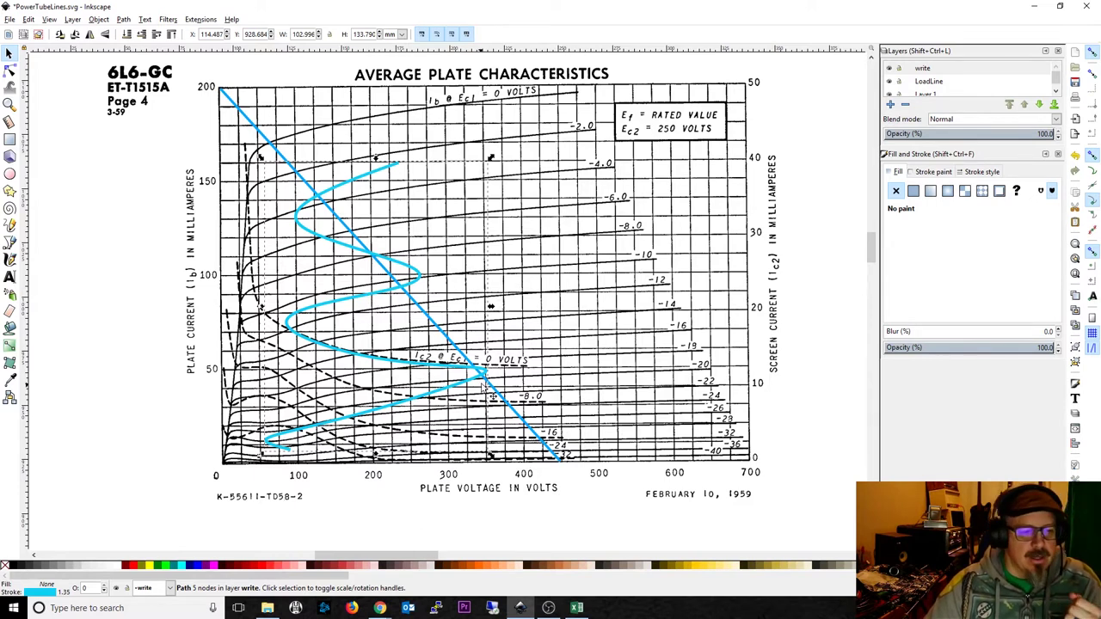
click(562, 466)
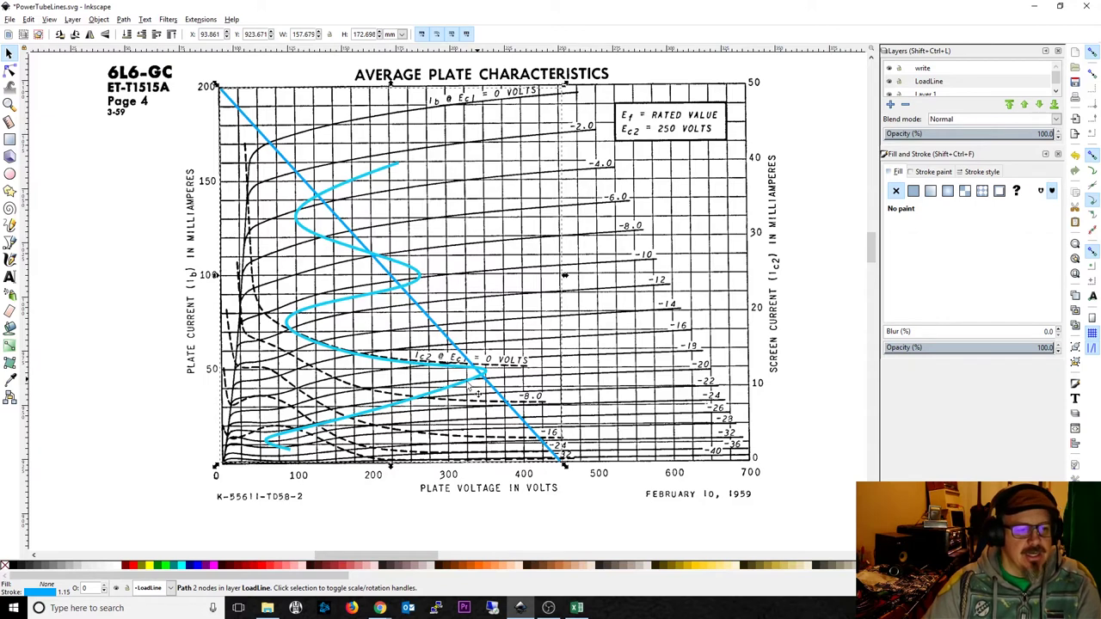
click(396, 370)
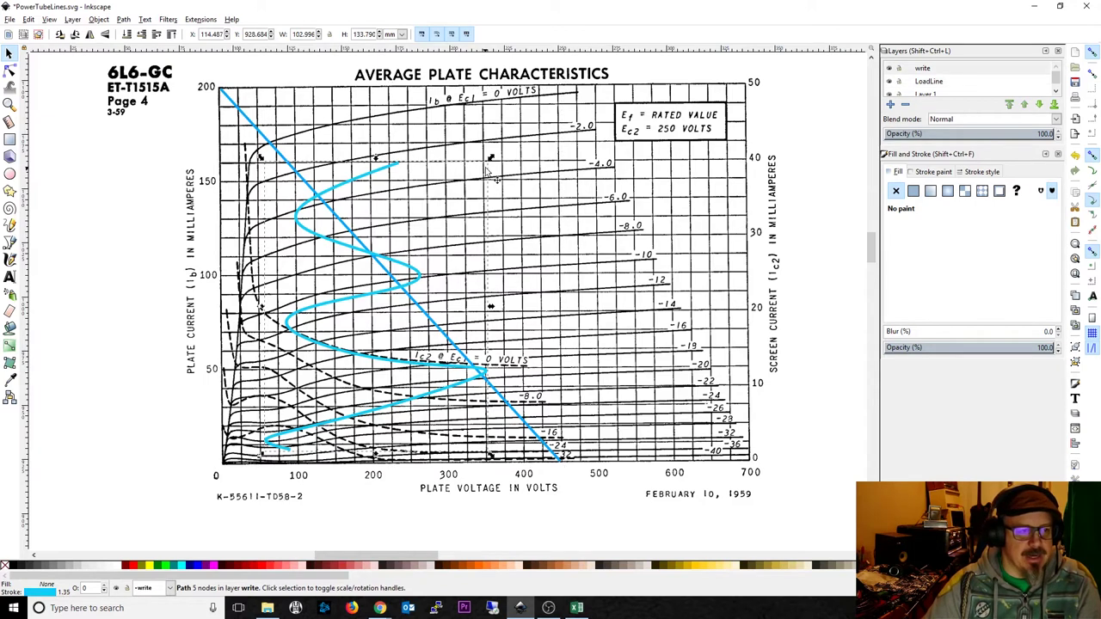
drag(490, 160, 424, 197)
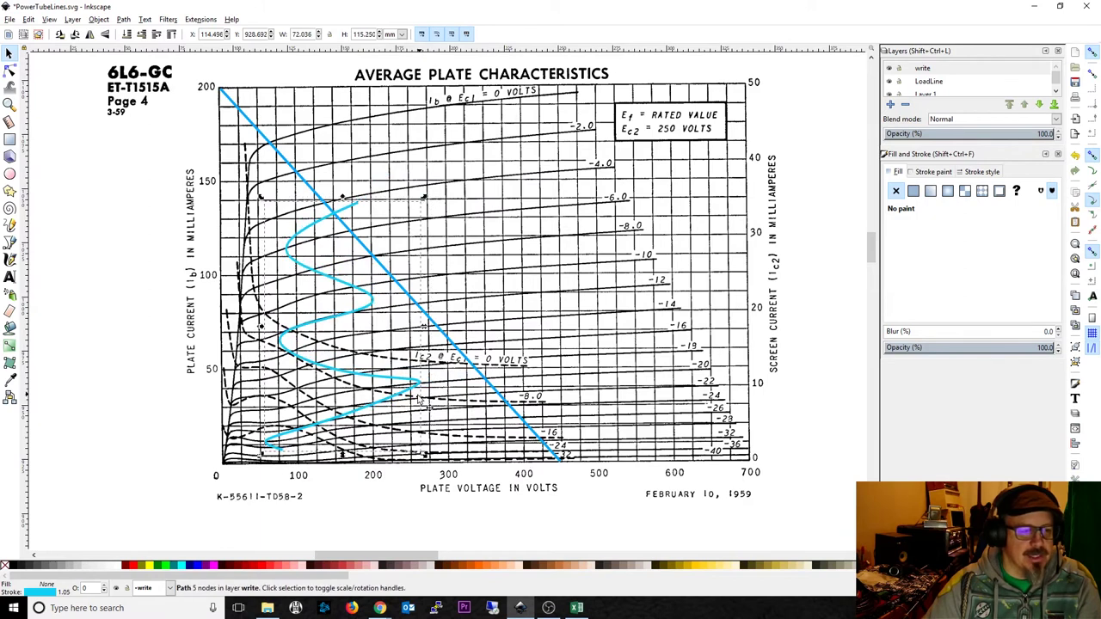
- Shrink the load line to run from about 140 mA plate current to about 340 V plate voltage
click(555, 460)
drag(557, 464, 479, 465)
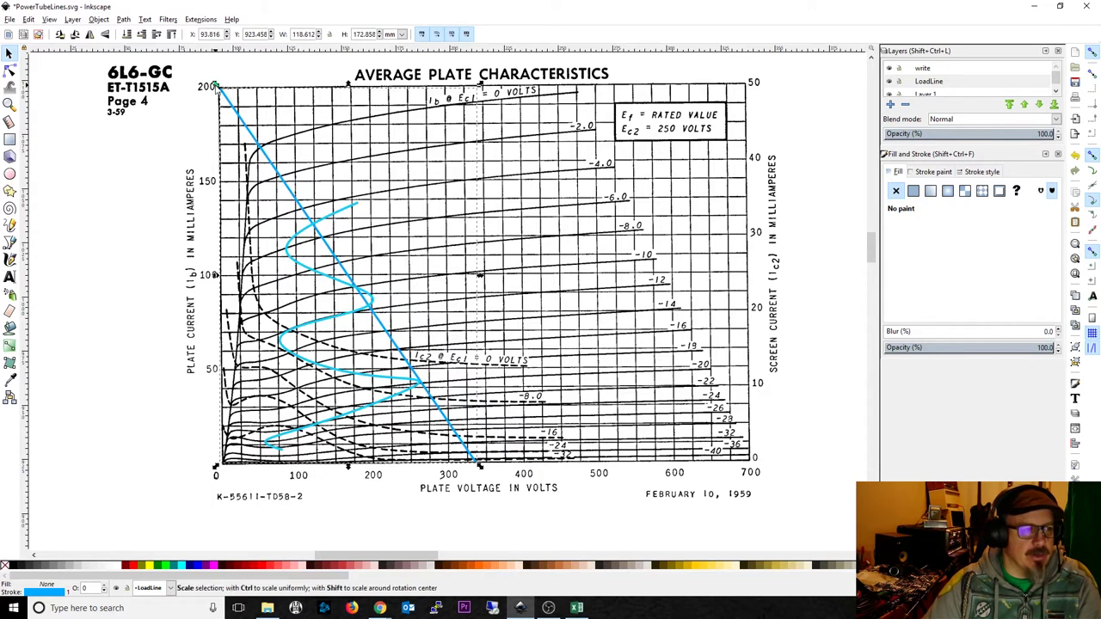
drag(216, 86, 216, 197)
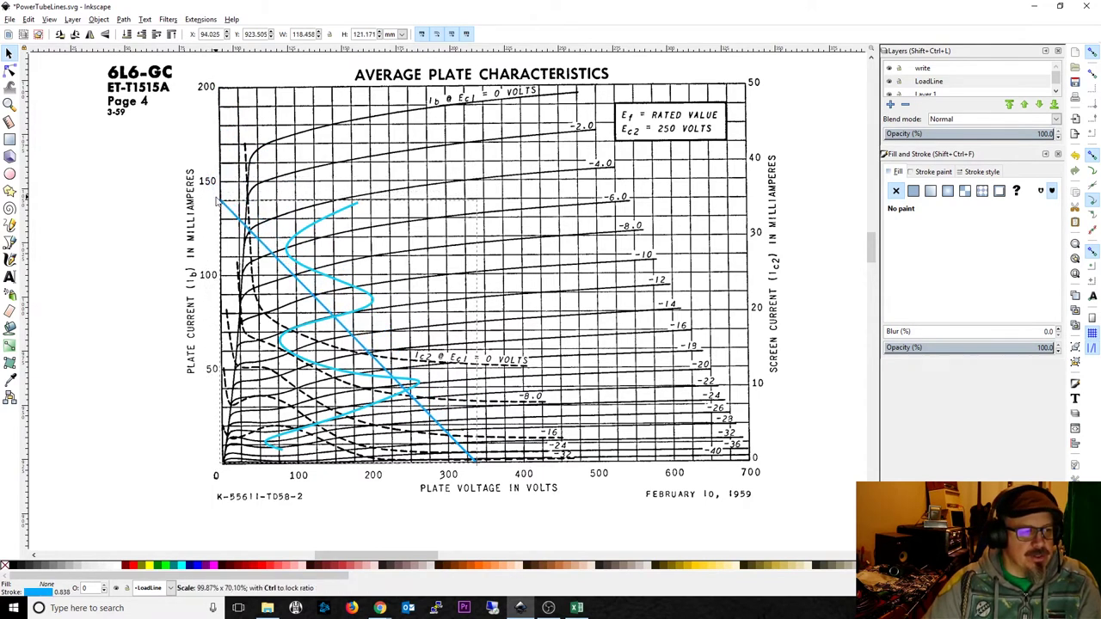
- Pull the wavy curve's lowest outward bend slightly inward by editing its path segment
click(368, 308)
key(n)
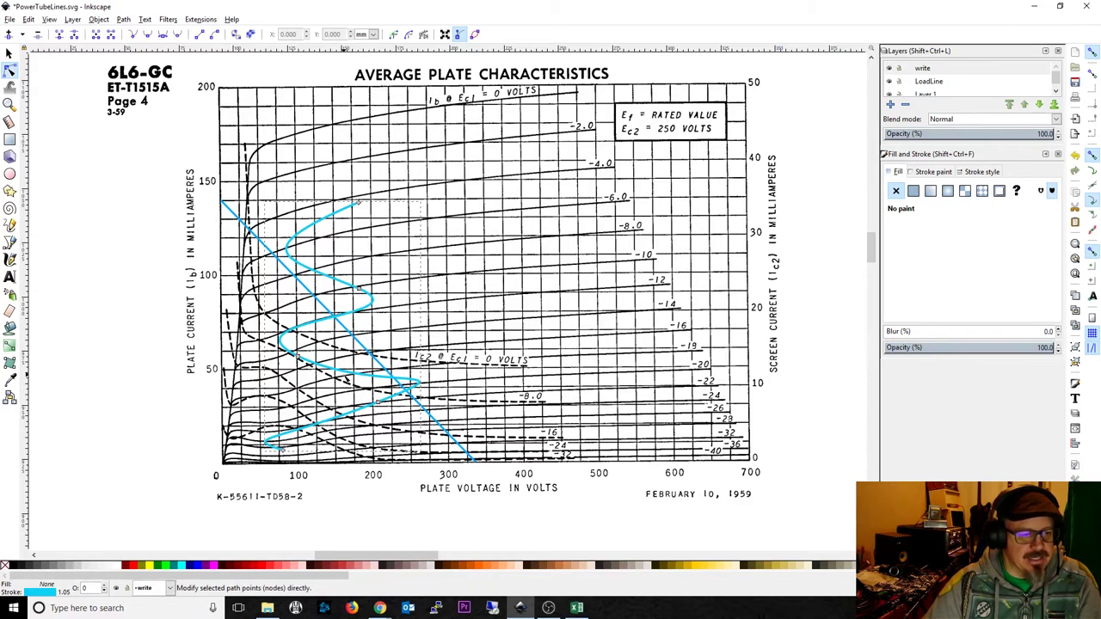
drag(416, 380, 413, 379)
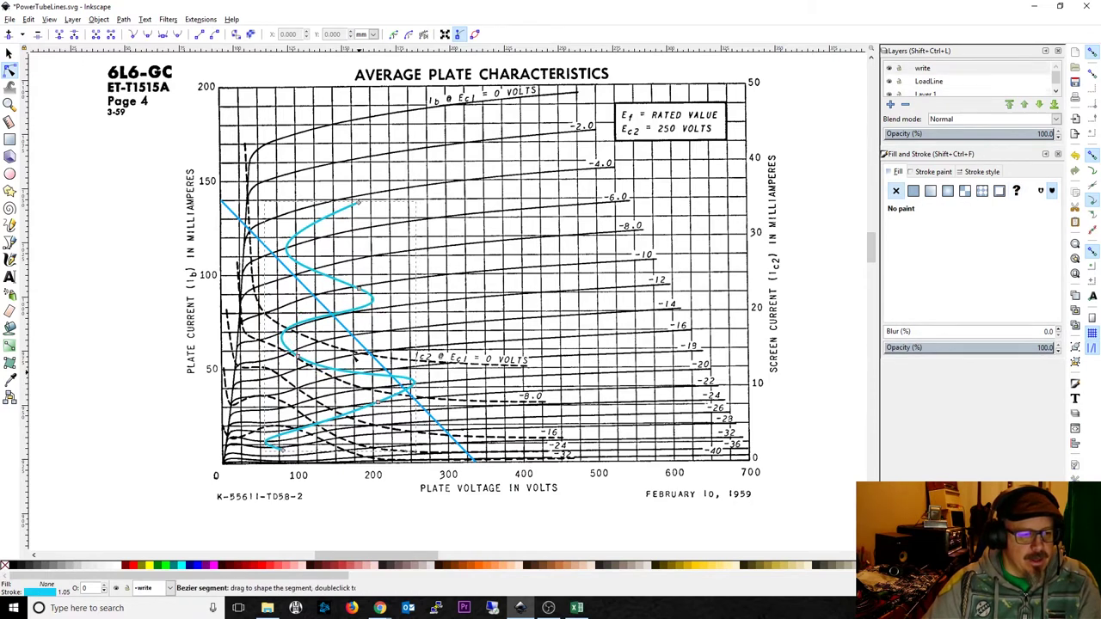
click(9, 53)
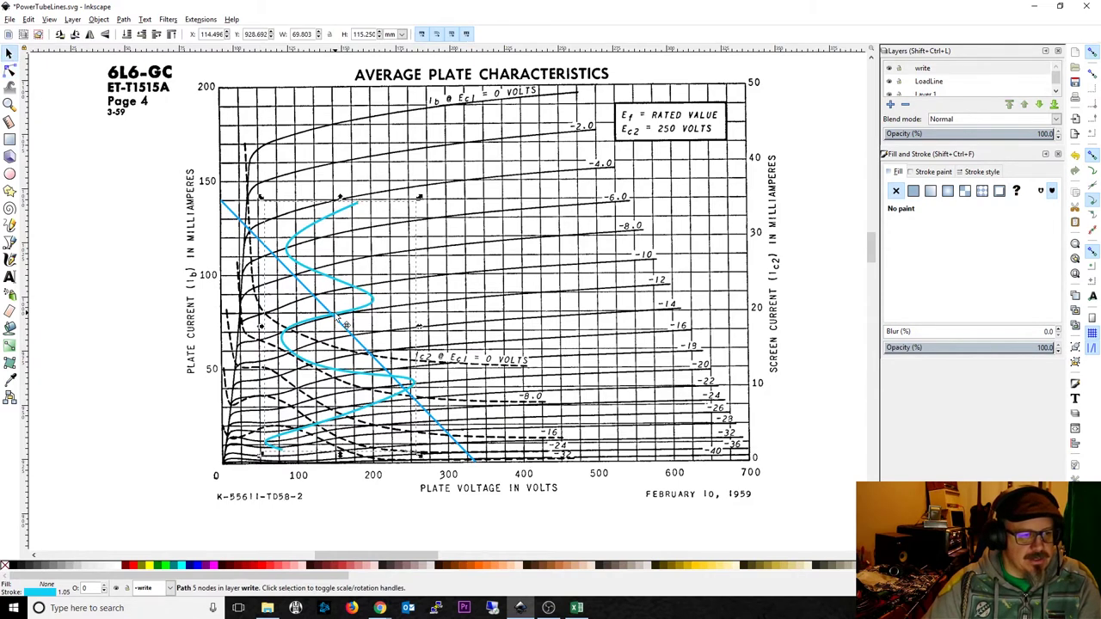
- Reposition the wavy curve to the left so that its lowest outward bend meets the shortened load line
drag(331, 314, 306, 325)
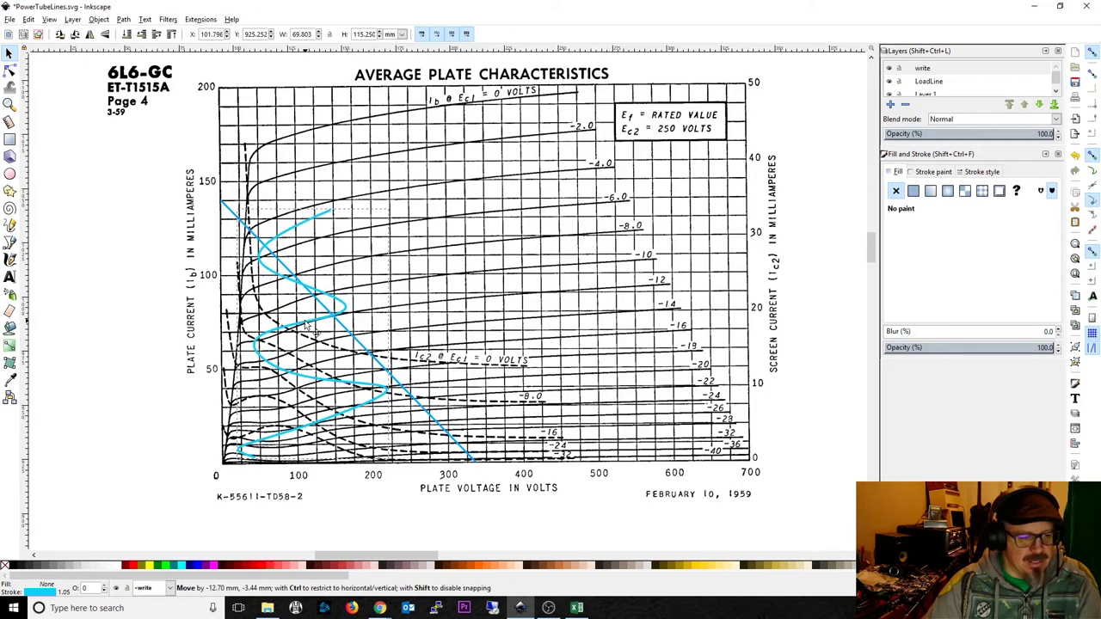
key(Right)
key(Right)
key(Right)
key(Right)
key(Up)
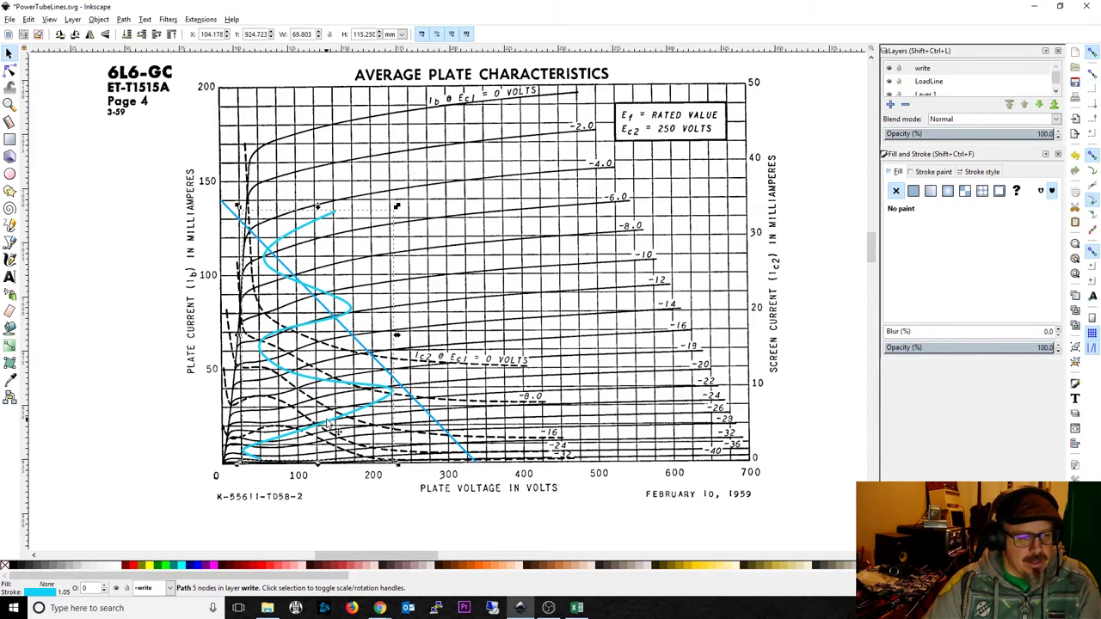
drag(330, 424, 344, 420)
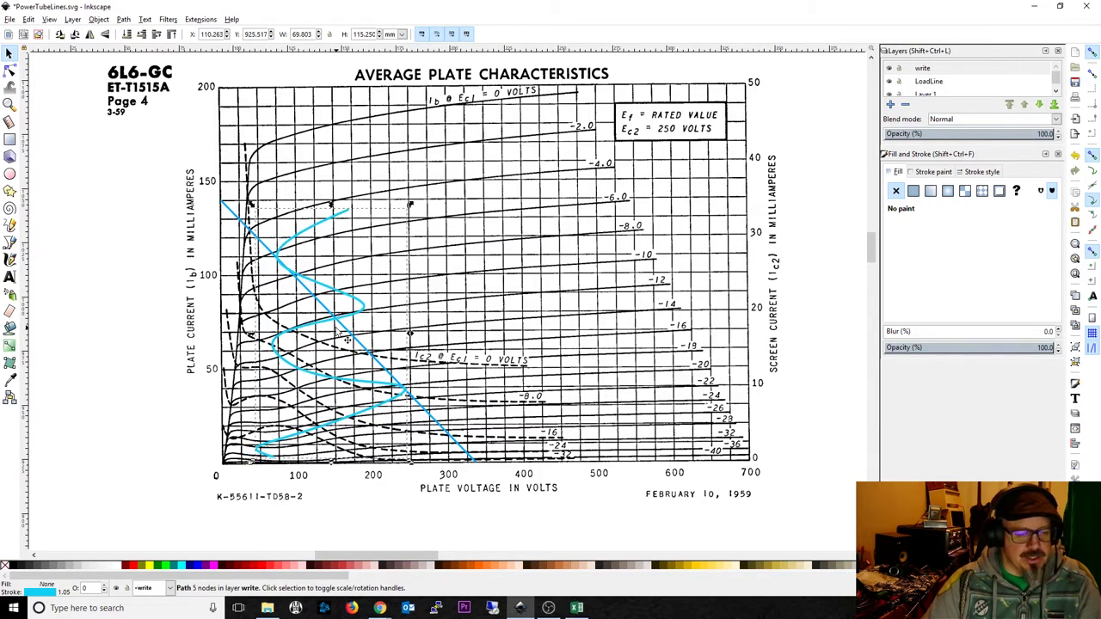
- Stretch the load line to run from 200 mA plate current to about 475 V plate voltage
click(476, 465)
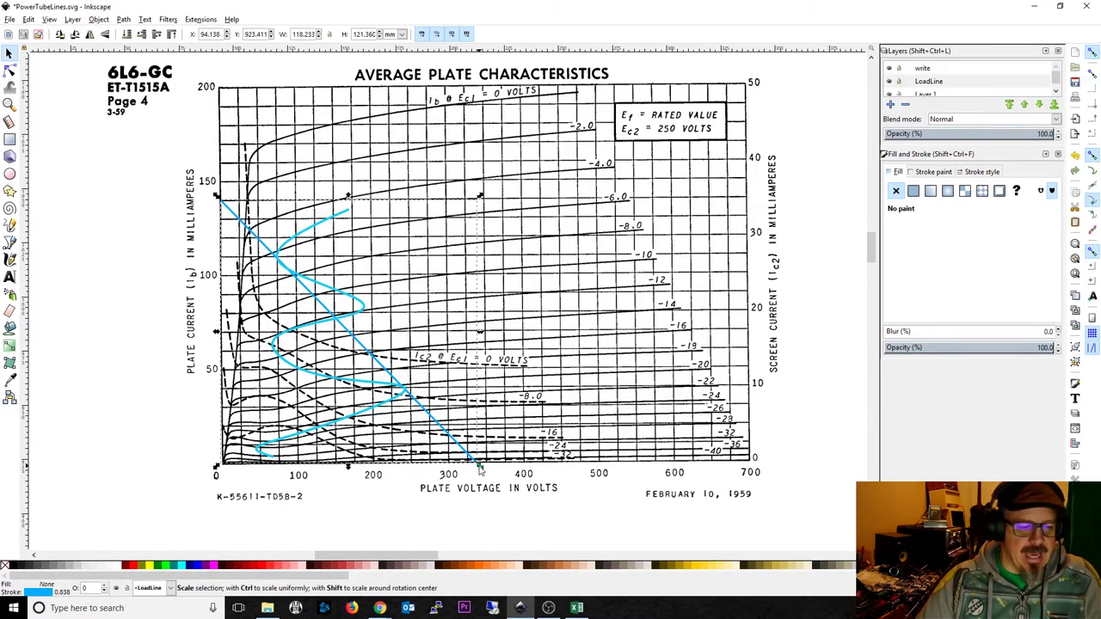
drag(479, 469, 582, 471)
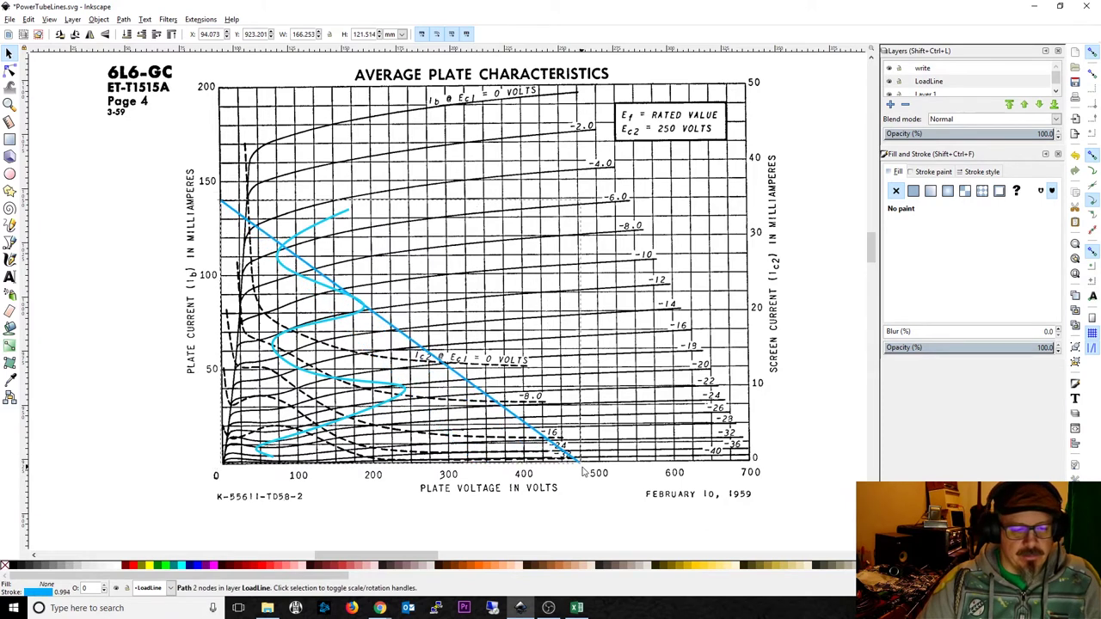
drag(220, 200, 220, 88)
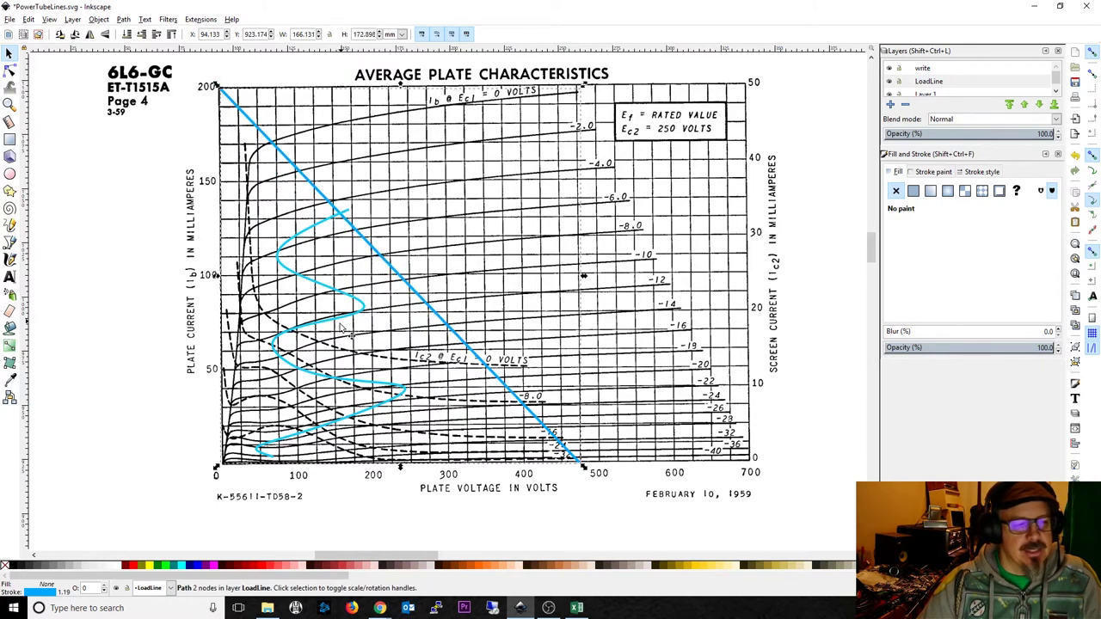
- Enlarge the wavy curve to about 109 by 143 mm and move it so its lowest outward bend sits near 400 V on the load line
click(385, 412)
drag(413, 206, 494, 145)
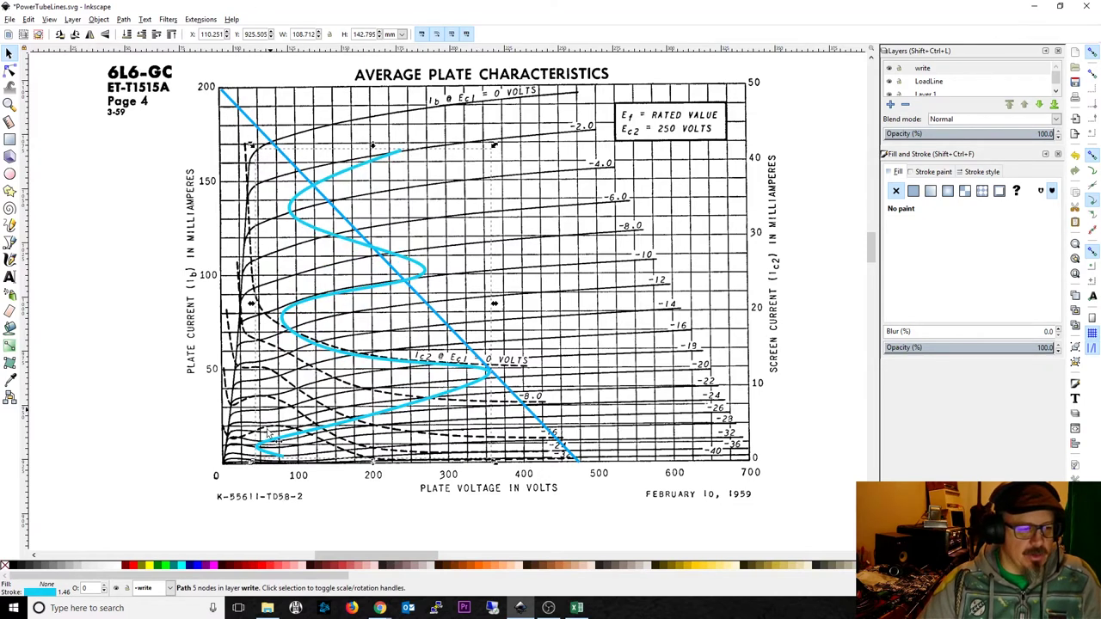
drag(461, 404, 514, 481)
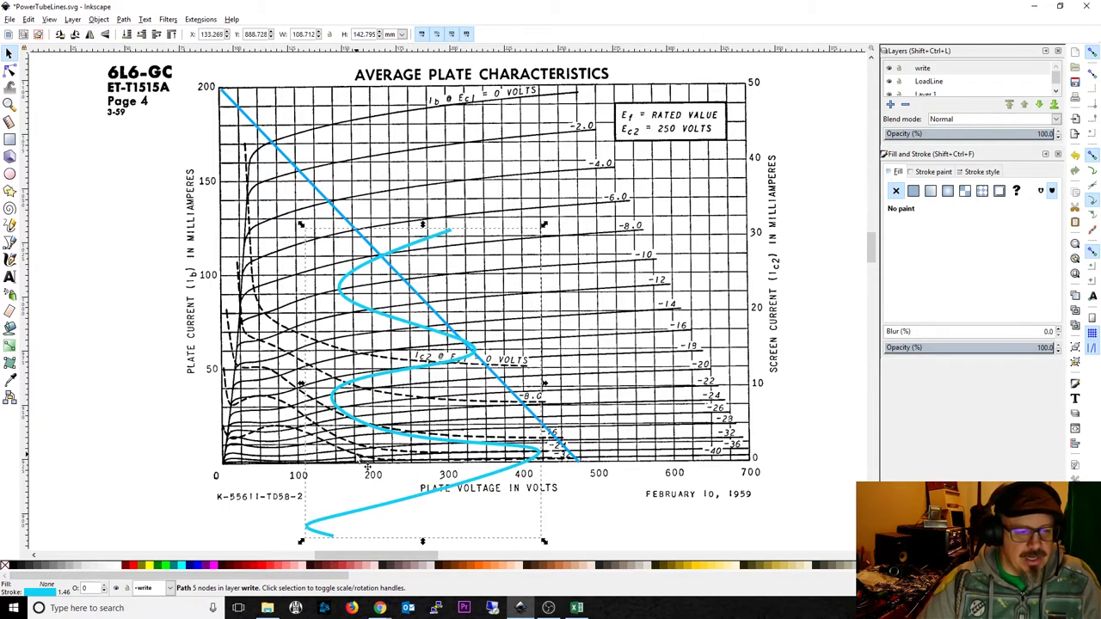
drag(413, 439, 386, 399)
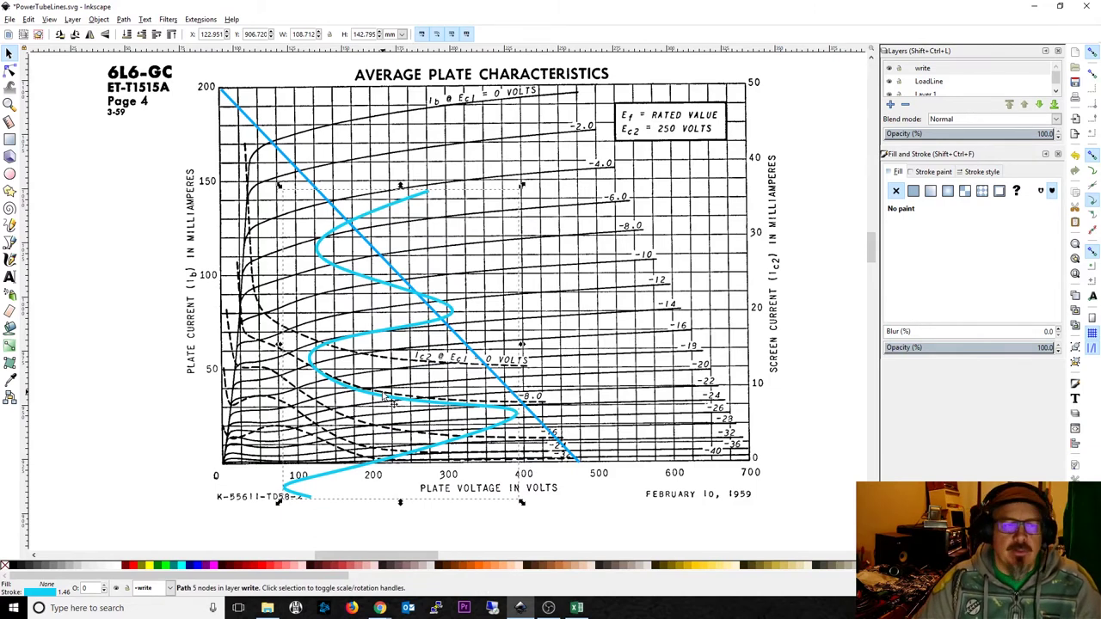
- Switch to the data sheet and the PowerTubes workbook, and examine the first row's voltage, current and resistance formula in B12, C12 and D12
key(alt+Tab)
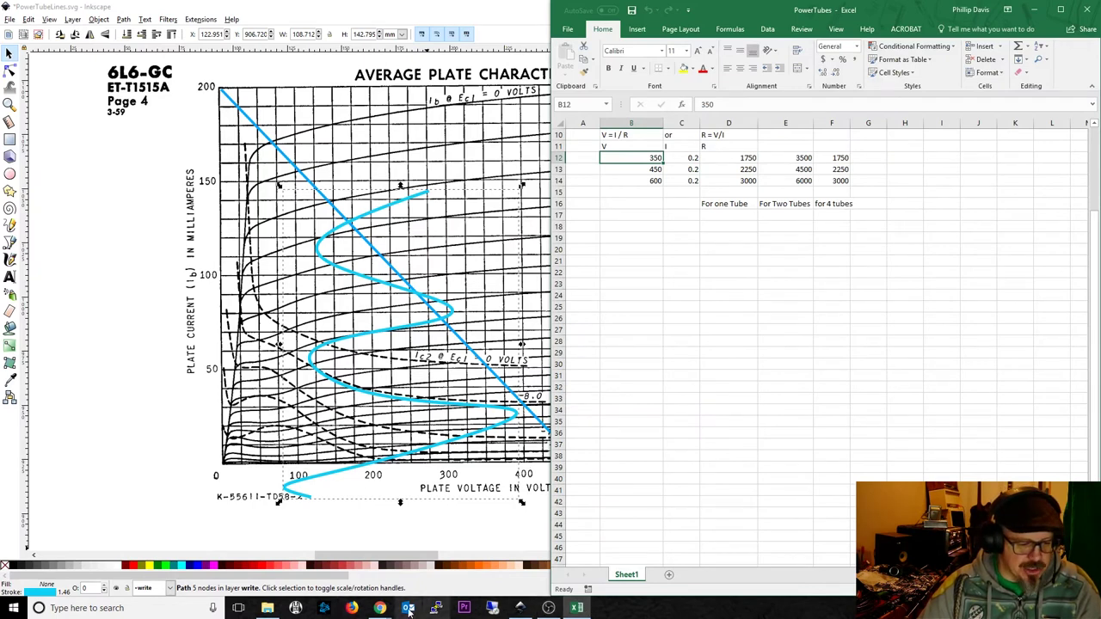
mouse_move(380, 609)
click(430, 563)
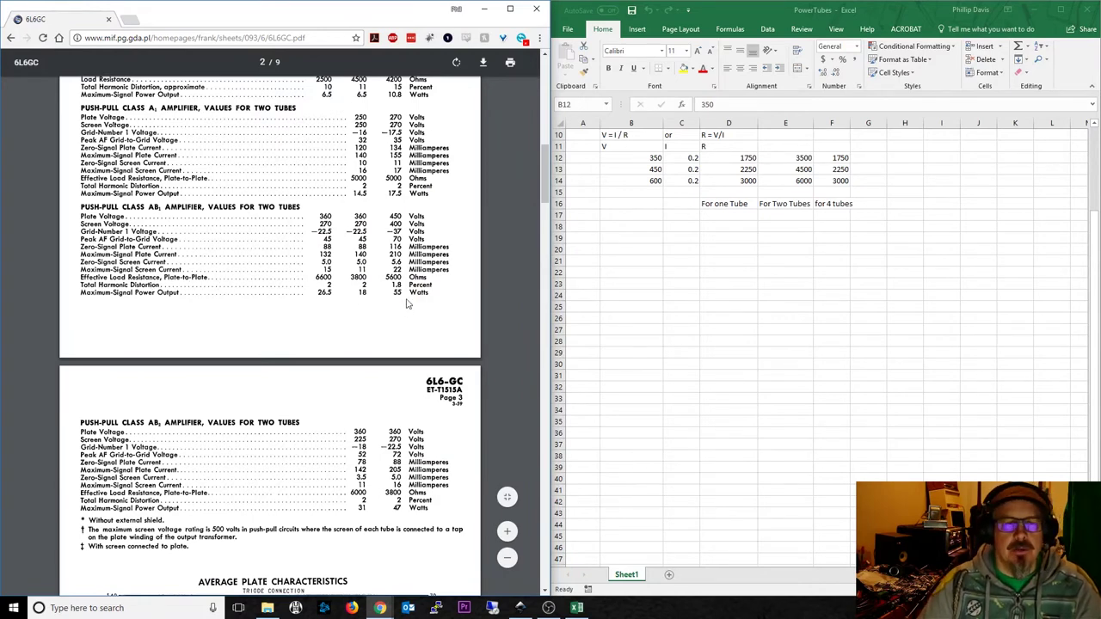
click(654, 157)
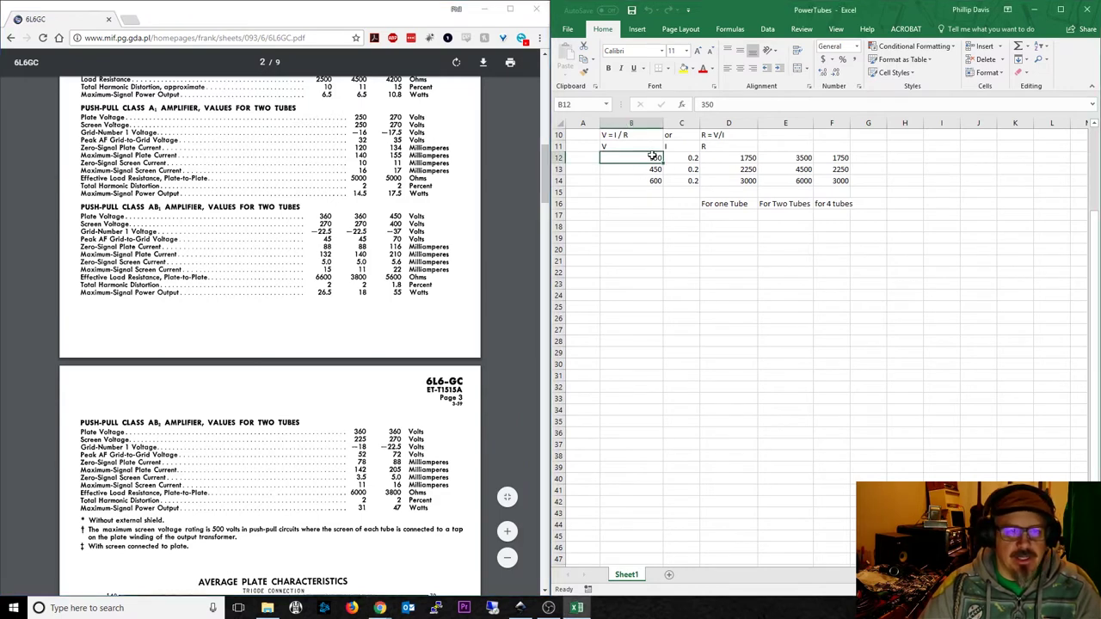
drag(654, 156, 694, 159)
click(647, 160)
click(690, 155)
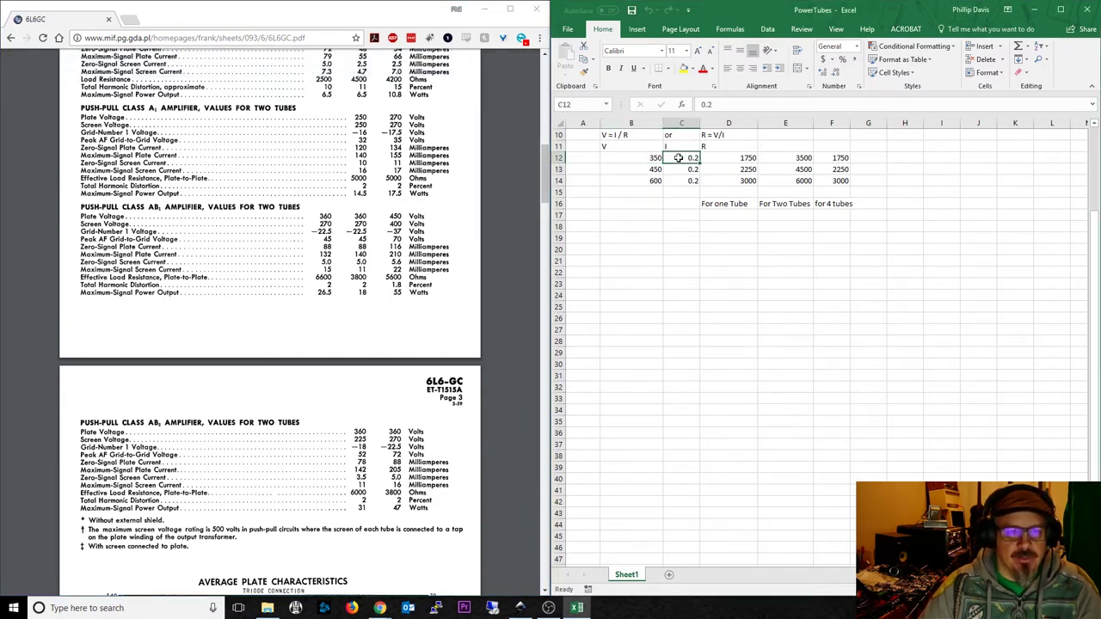
click(732, 159)
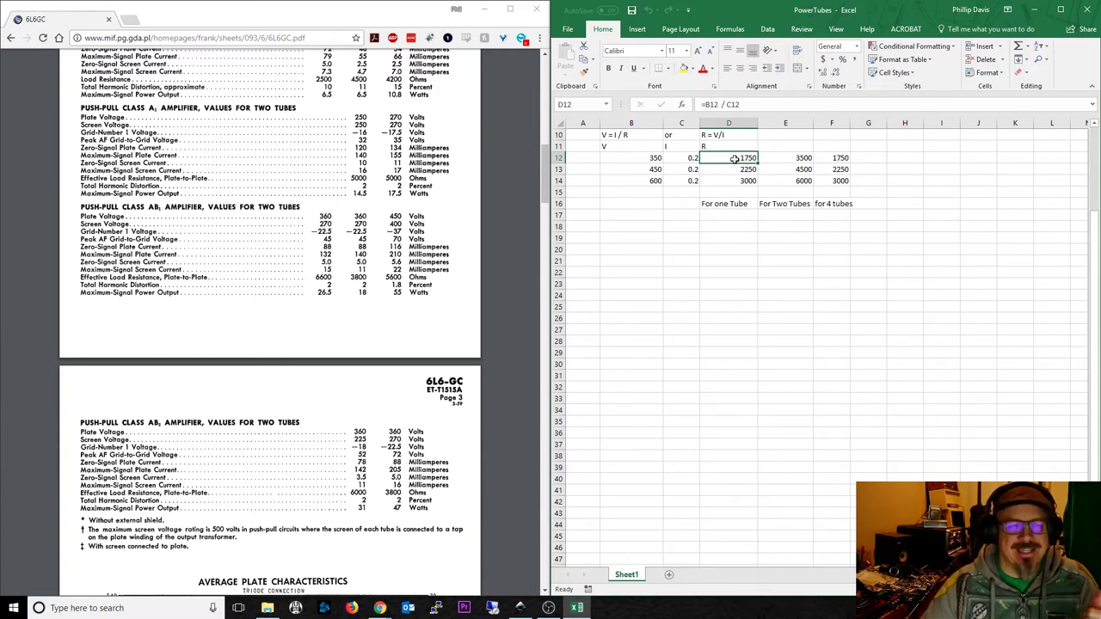
- Examine the 350 V row across B12 to F12, checking the one-tube, two-tube and four-tube resistance formulas
click(647, 157)
key(Right)
key(Right)
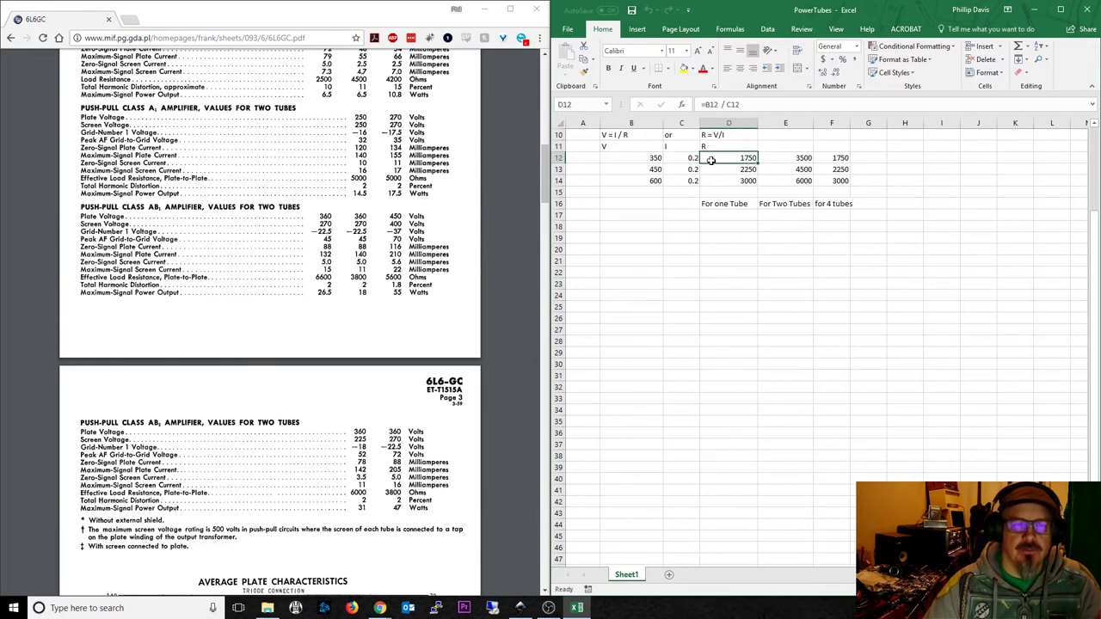
click(792, 156)
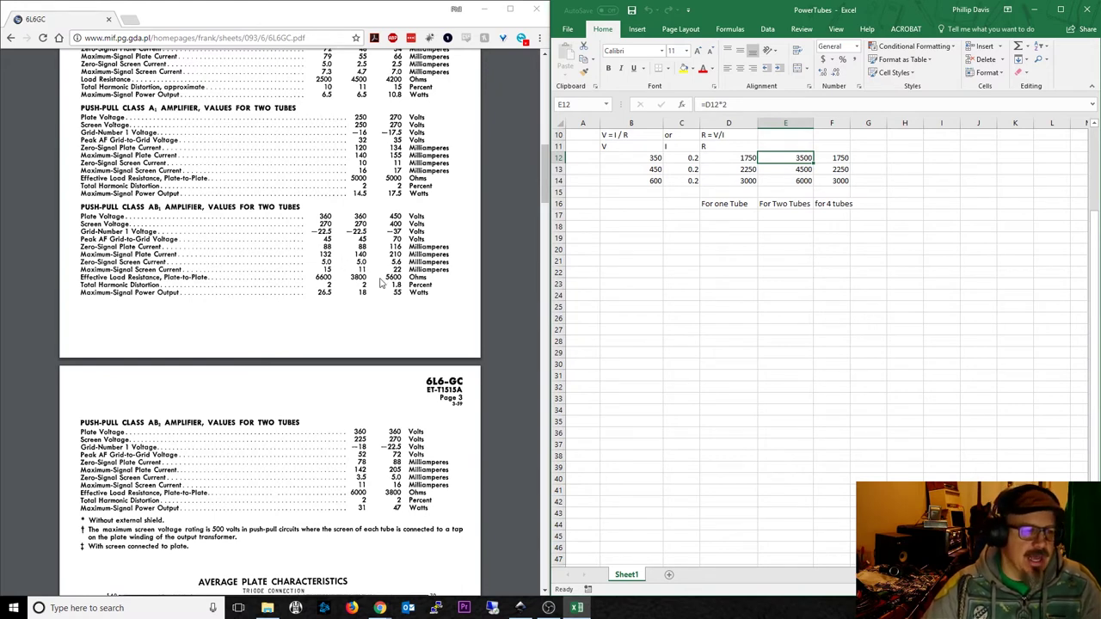
click(677, 157)
click(645, 159)
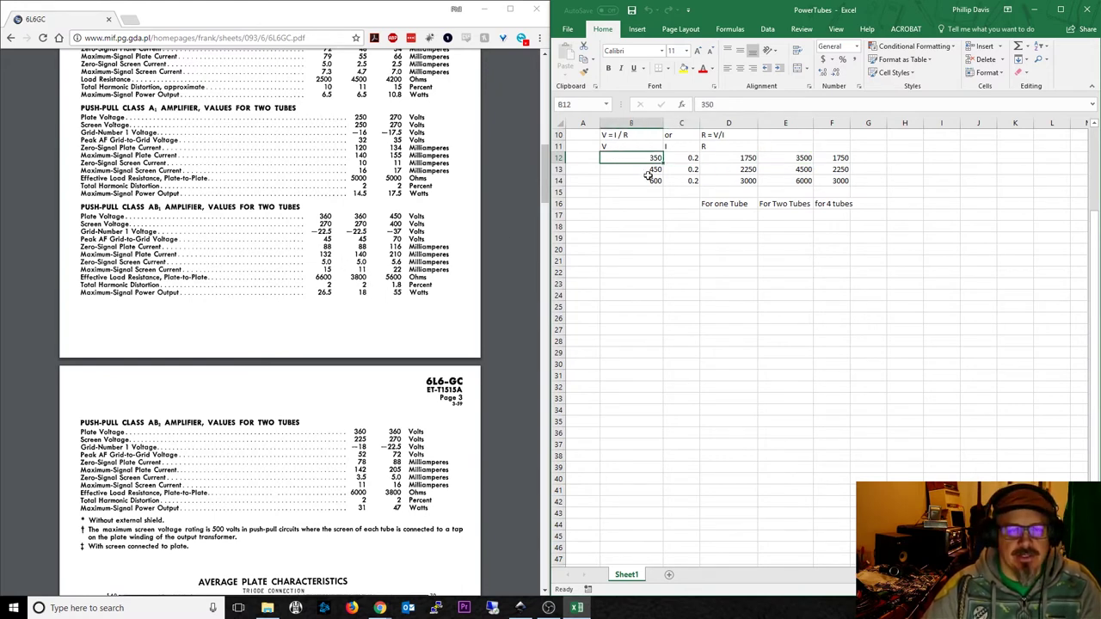
click(831, 157)
click(793, 158)
click(748, 159)
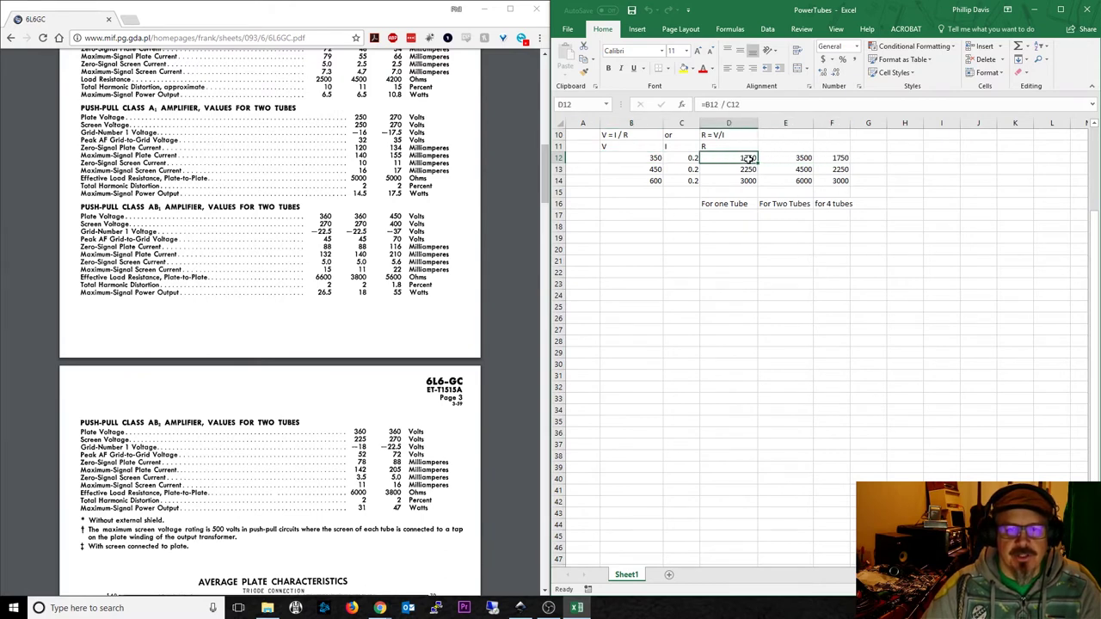
- Examine the four-tube resistance formulas in F12 to F14, starting from the one-tube result in D14
click(742, 182)
click(842, 180)
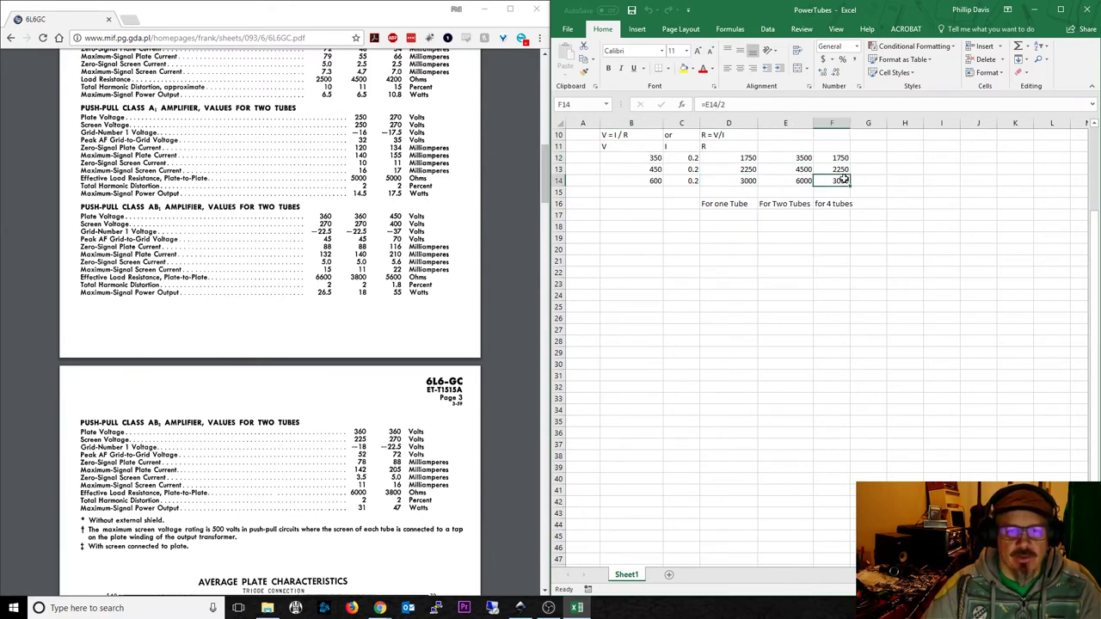
click(841, 158)
click(834, 181)
click(835, 169)
click(833, 158)
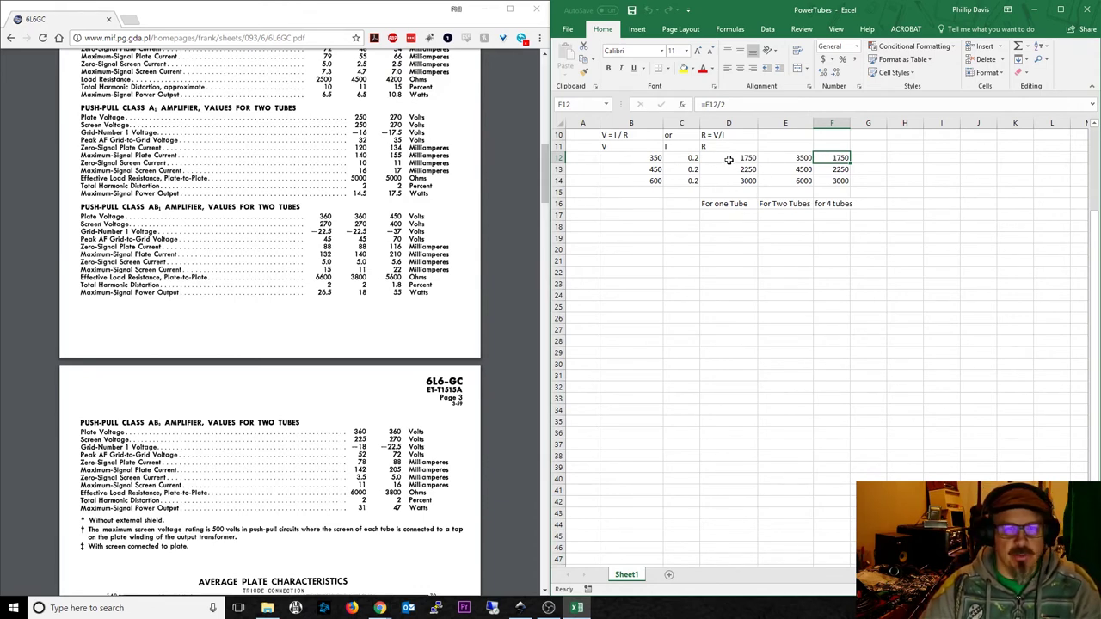
- Compare the one-tube resistances in D12:D14 with the data sheet's effective plate-to-plate load resistance for push-pull class AB1
drag(727, 159, 727, 180)
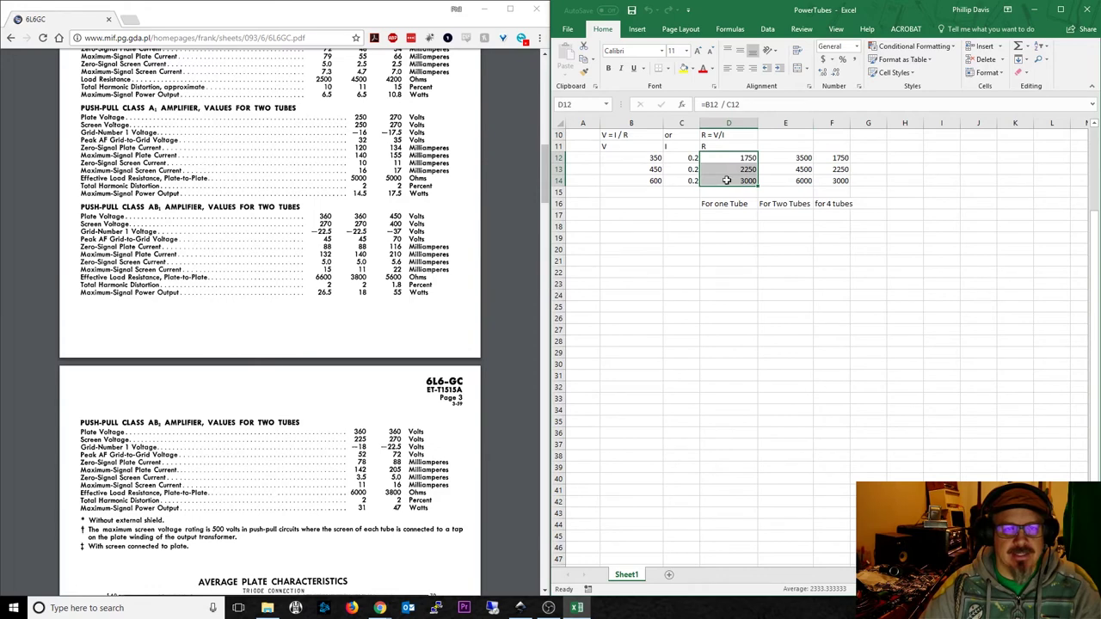
click(398, 285)
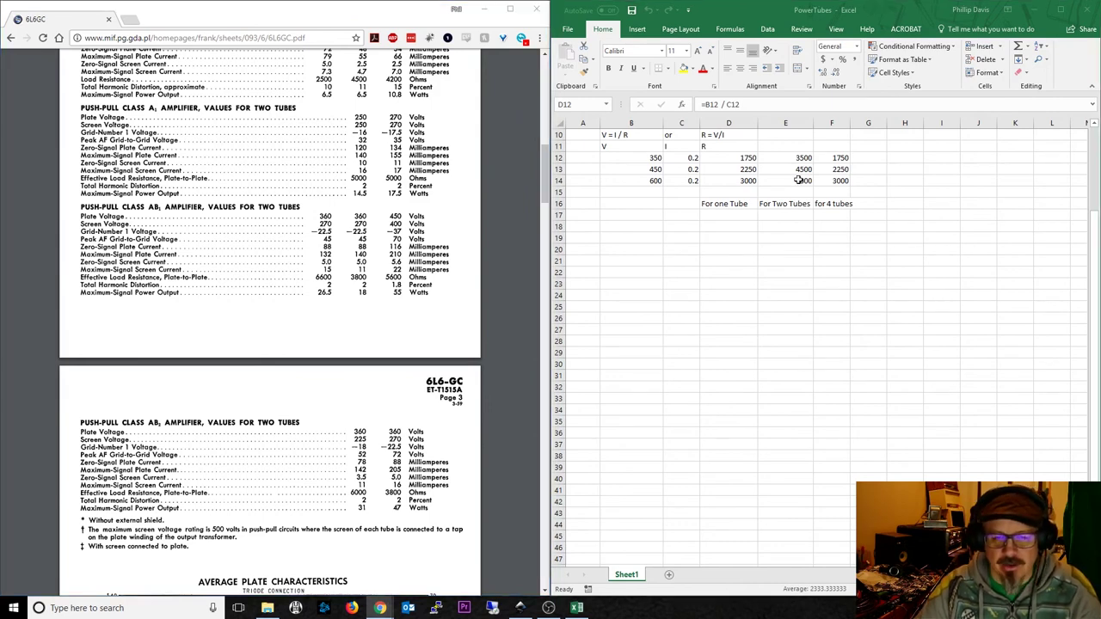
click(729, 181)
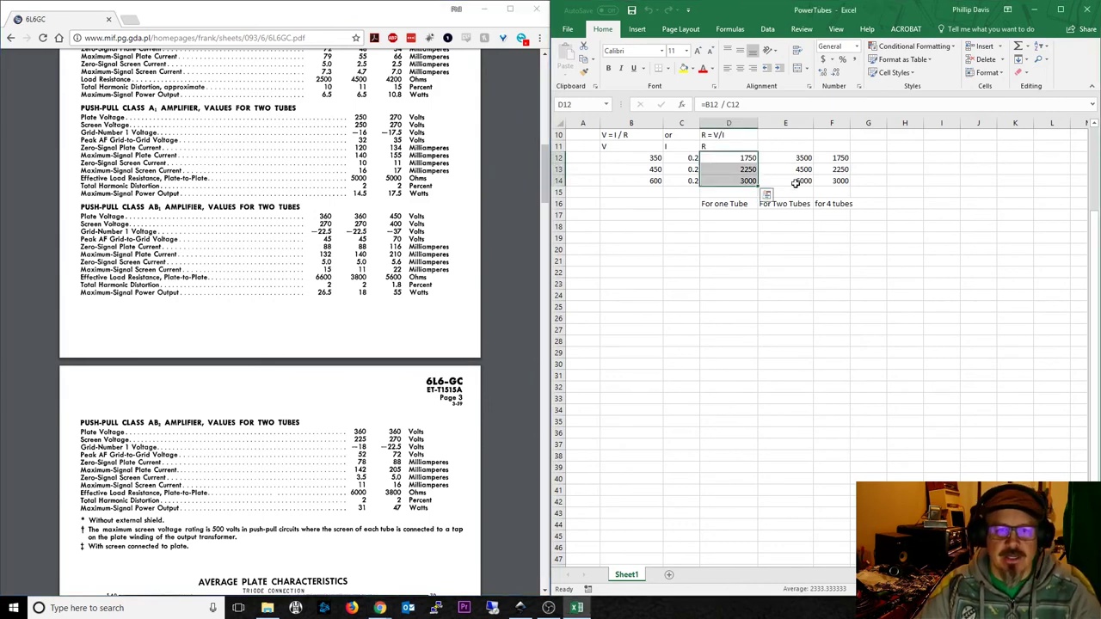
- Inspect the 600 V row's voltage and its one-, two- and four-tube resistances, and compare them with D13 and E13
click(655, 185)
click(826, 180)
click(797, 180)
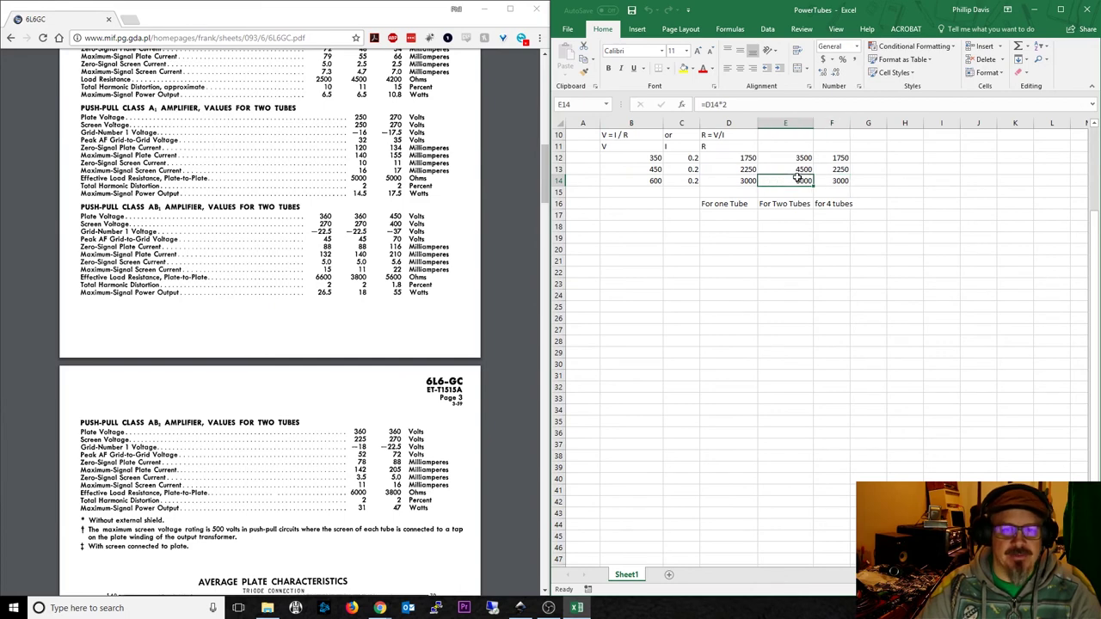
click(753, 180)
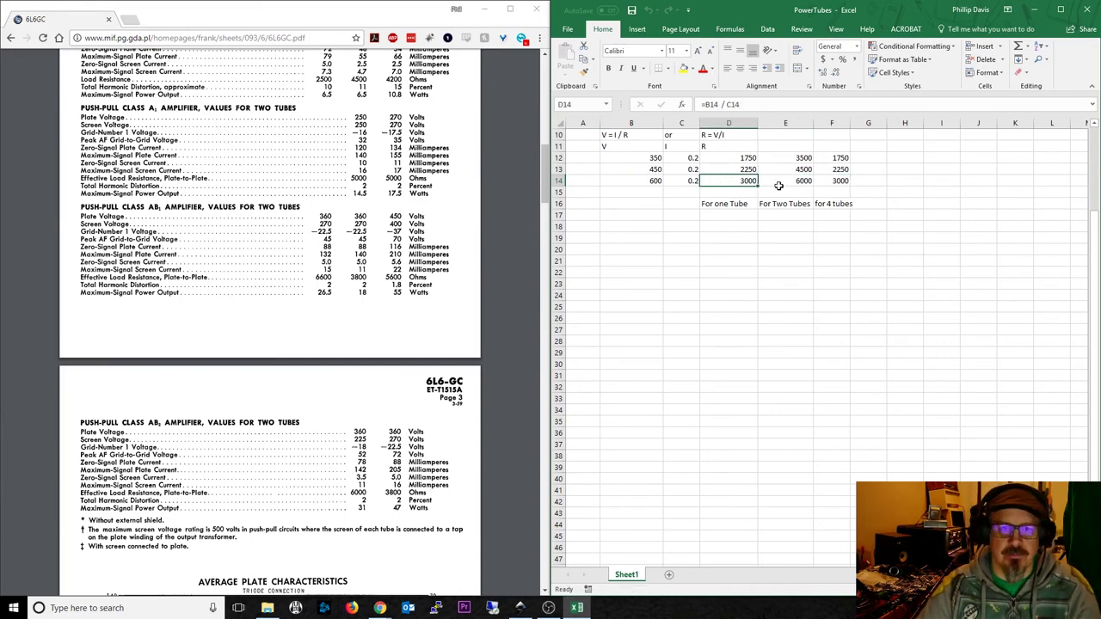
click(779, 184)
click(785, 169)
click(754, 168)
click(733, 179)
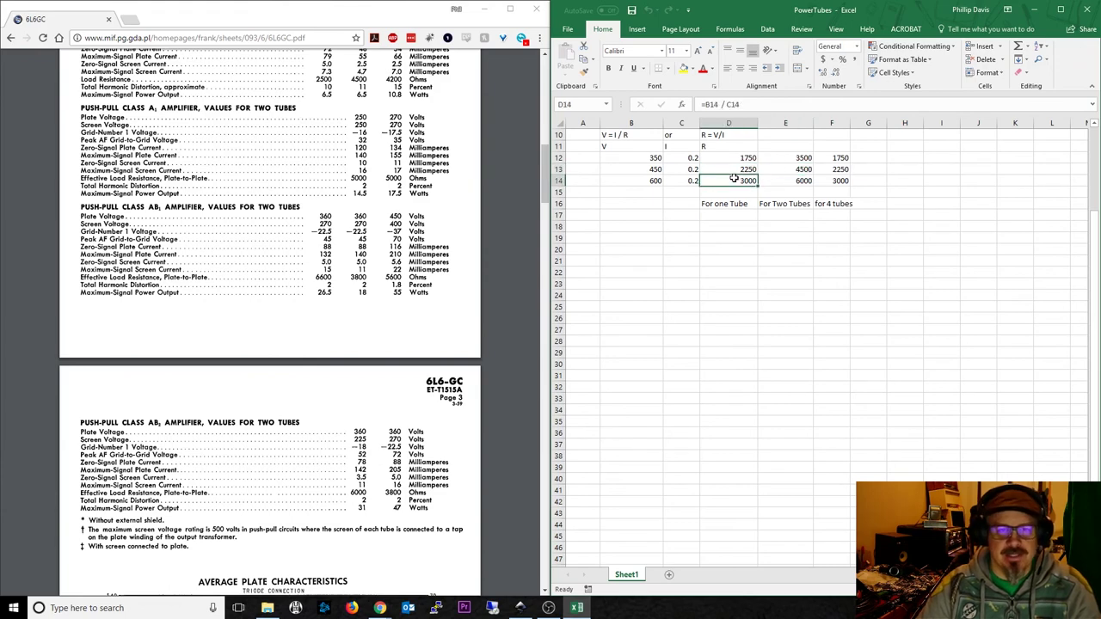